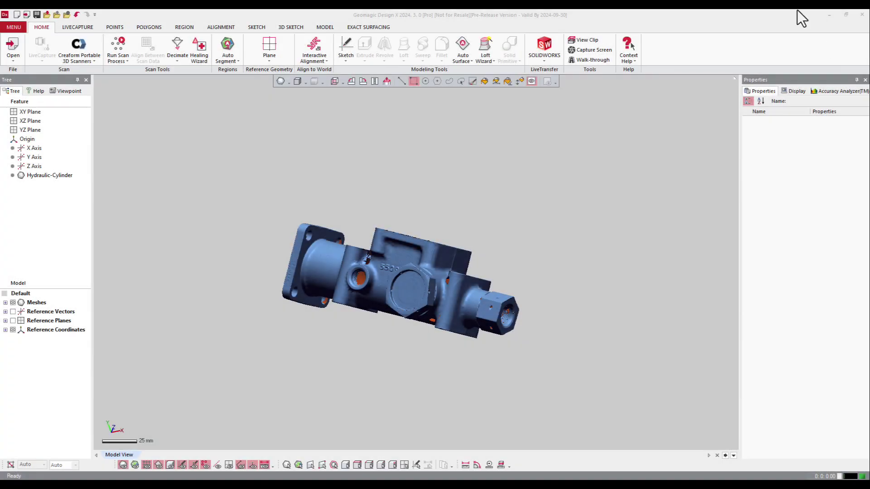
- Add a reference plane extracted by best fit from the square flange face around the large bore, without axis constraint, and check its properties
click(270, 61)
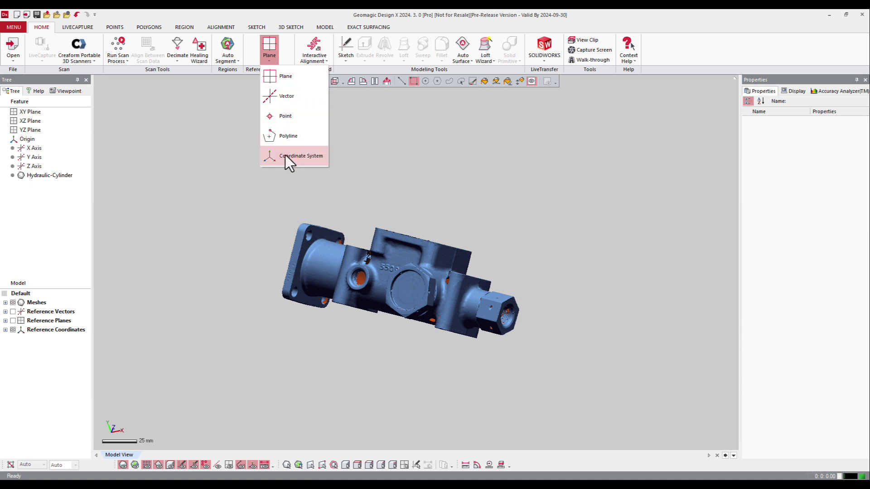
click(281, 81)
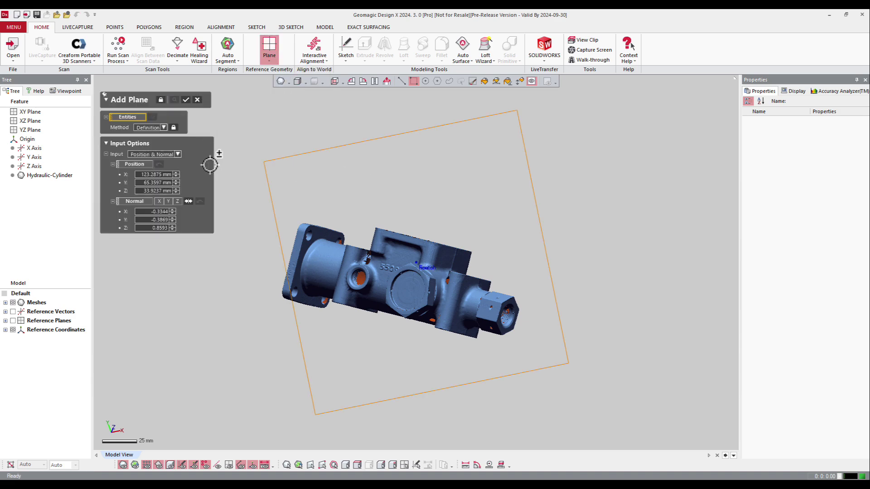
click(163, 128)
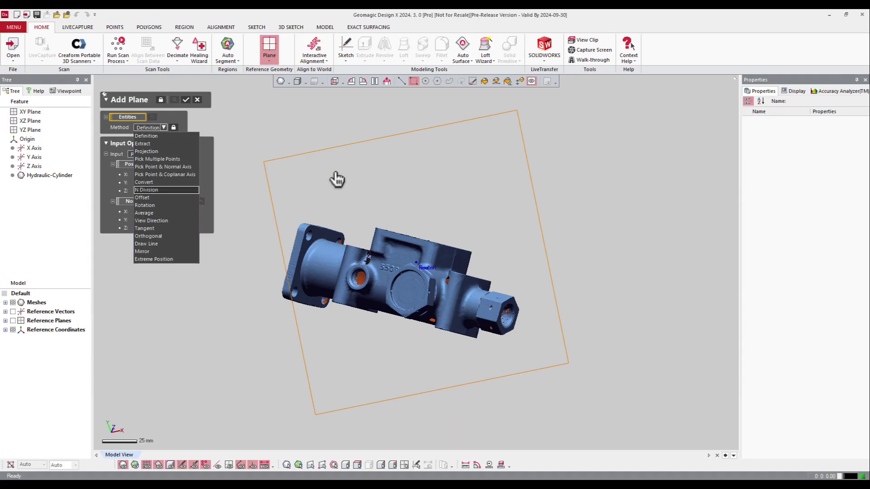
key(Escape)
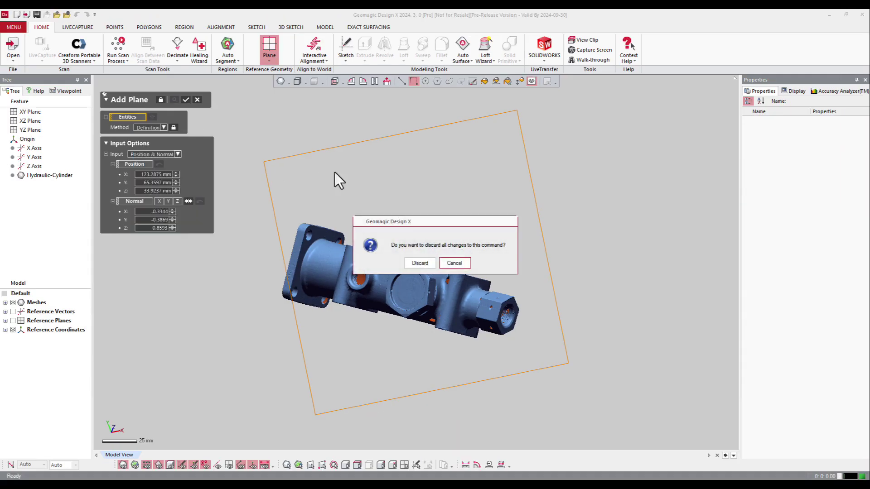
click(453, 263)
click(520, 81)
right_drag(414, 160, 390, 250)
click(409, 214)
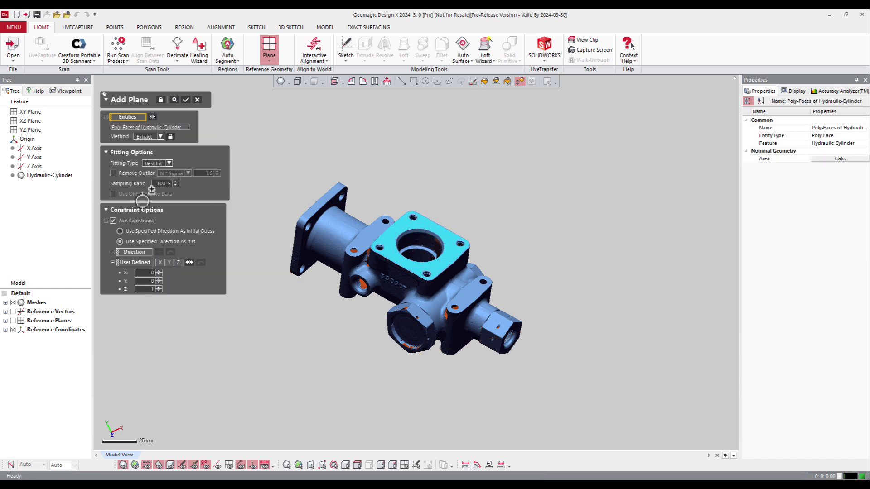
click(113, 221)
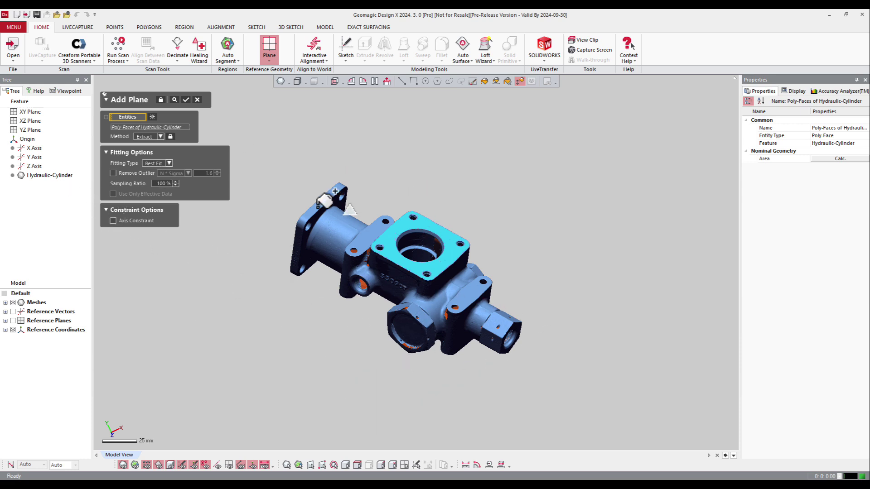
click(186, 100)
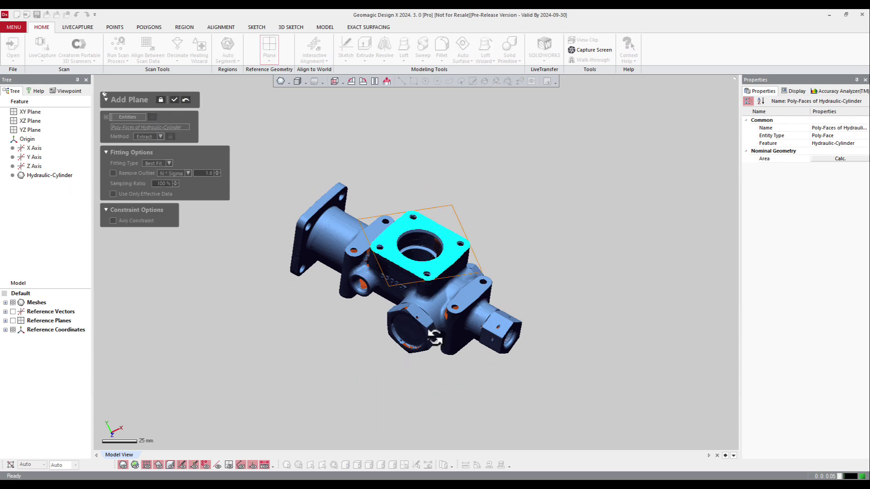
click(174, 100)
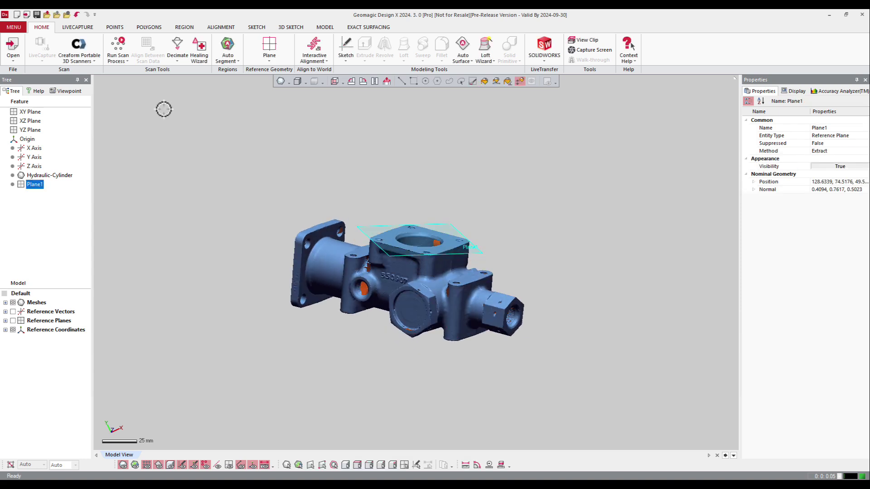
double_click(32, 184)
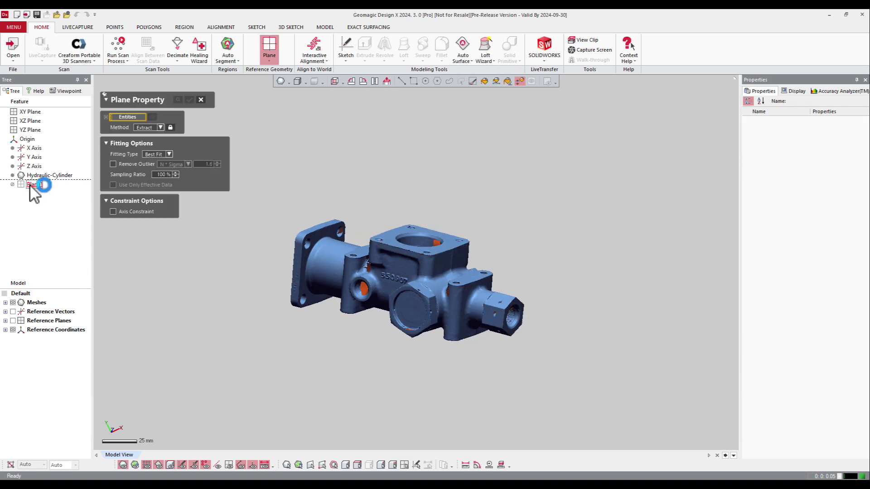
click(201, 99)
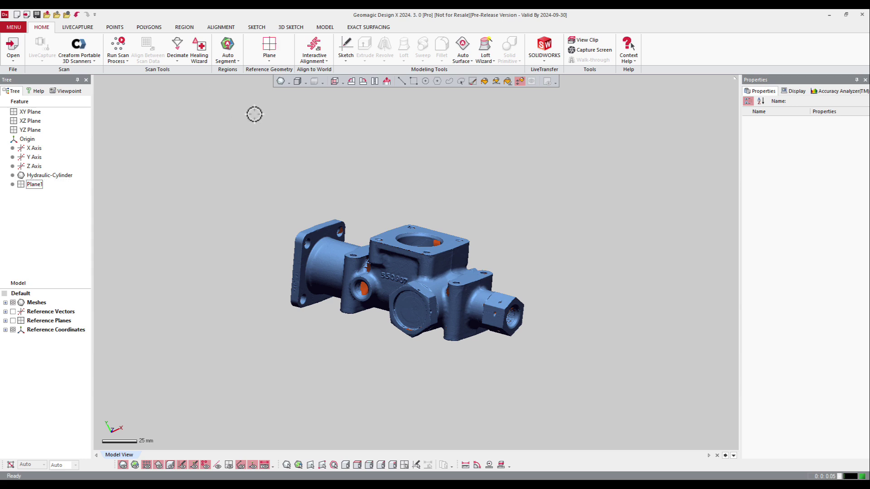
- Add a reference vector with the Find Cylinder Axis method from the outer cylindrical wall of the threaded side port, using Best Fit
click(276, 61)
click(299, 96)
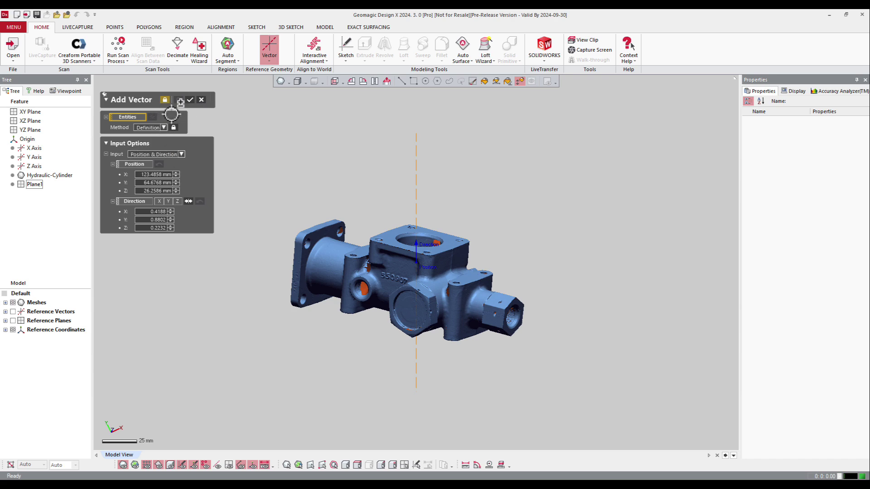
click(164, 128)
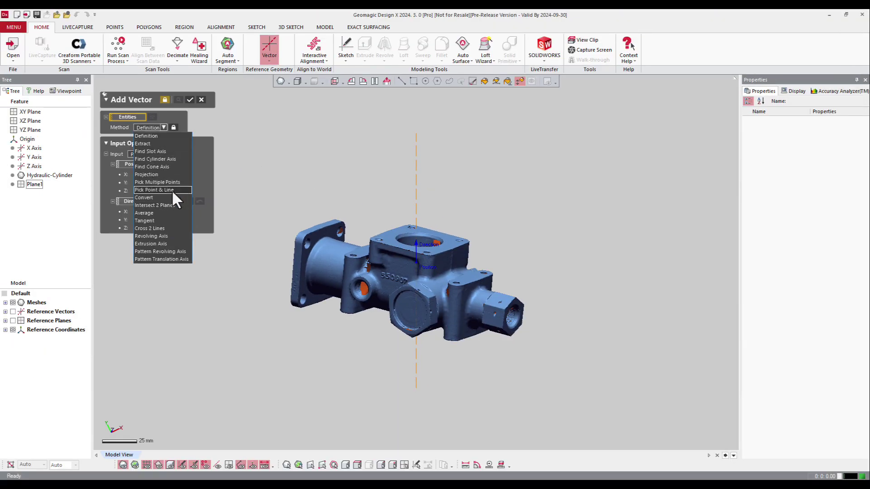
click(161, 159)
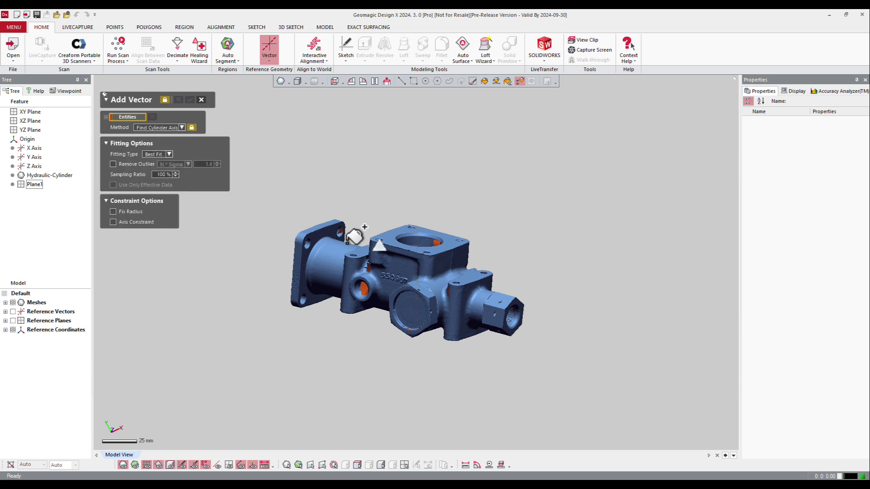
scroll(414, 295, up, 3)
scroll(413, 295, up, 4)
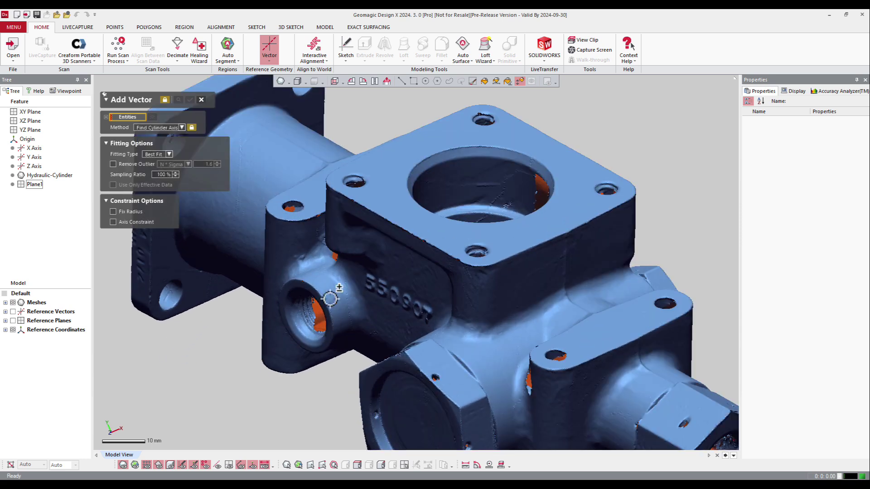
click(337, 287)
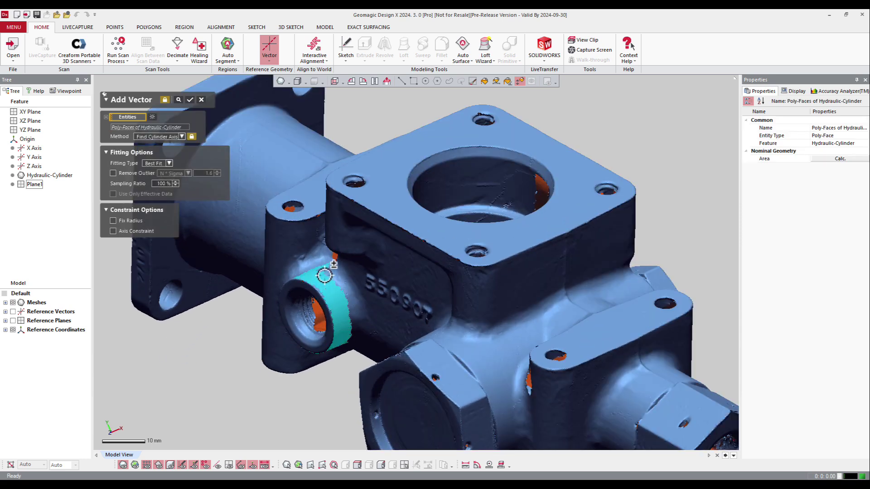
click(179, 101)
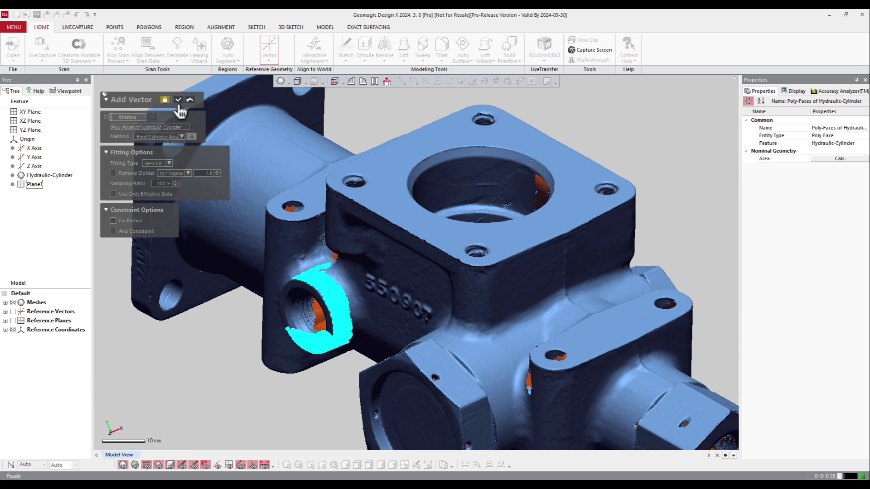
right_drag(394, 291, 292, 307)
scroll(305, 345, up, 4)
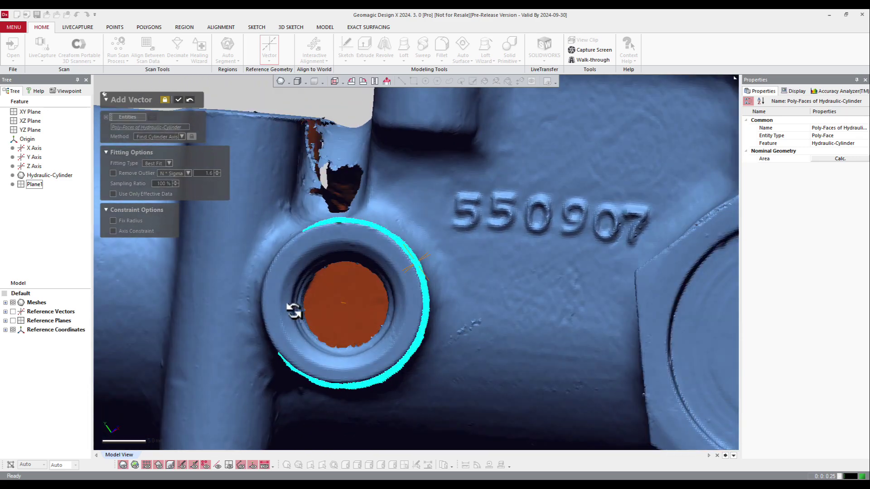
click(179, 100)
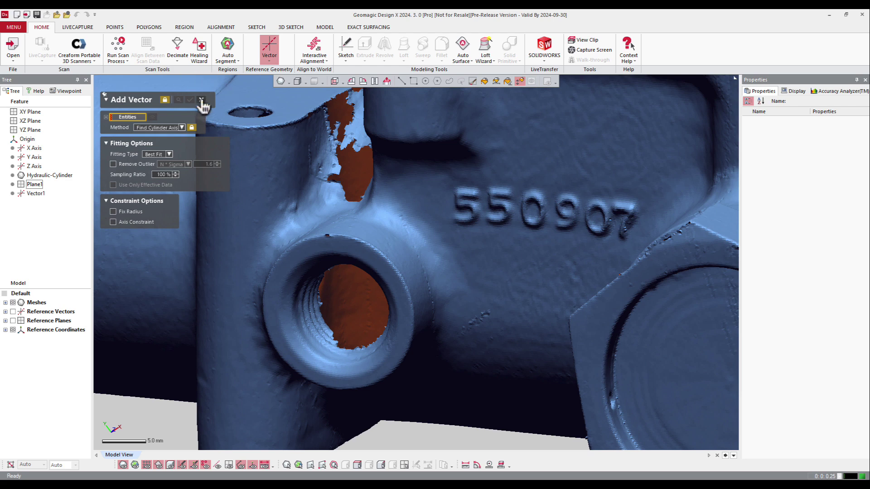
click(201, 100)
- Start adding a reference point, review its construction methods, and clear the preselected vector from the entities
click(267, 62)
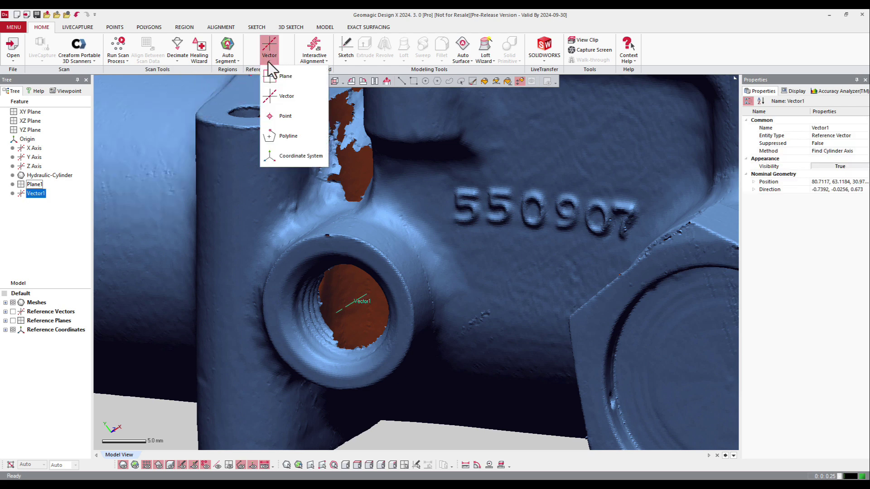
click(301, 116)
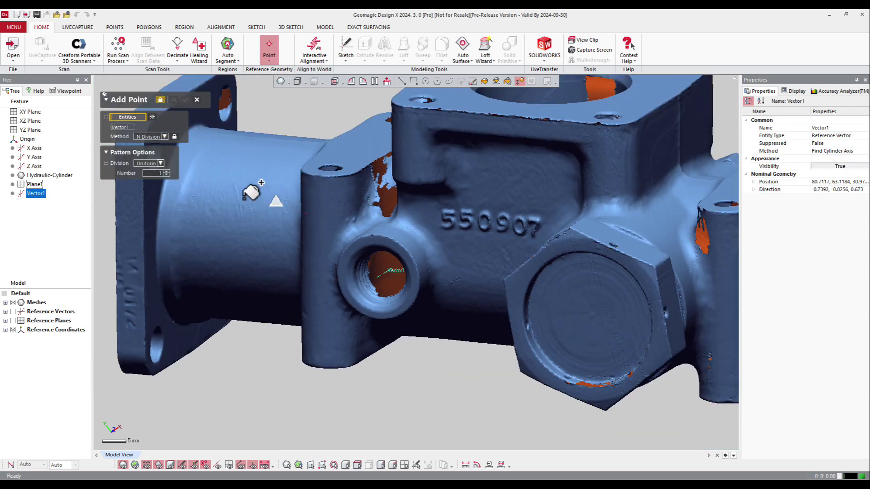
click(164, 137)
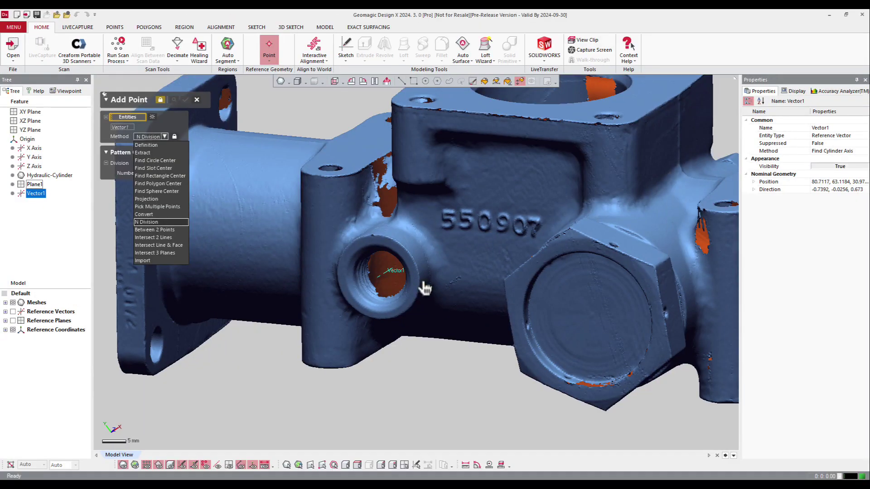
scroll(425, 289, down, 3)
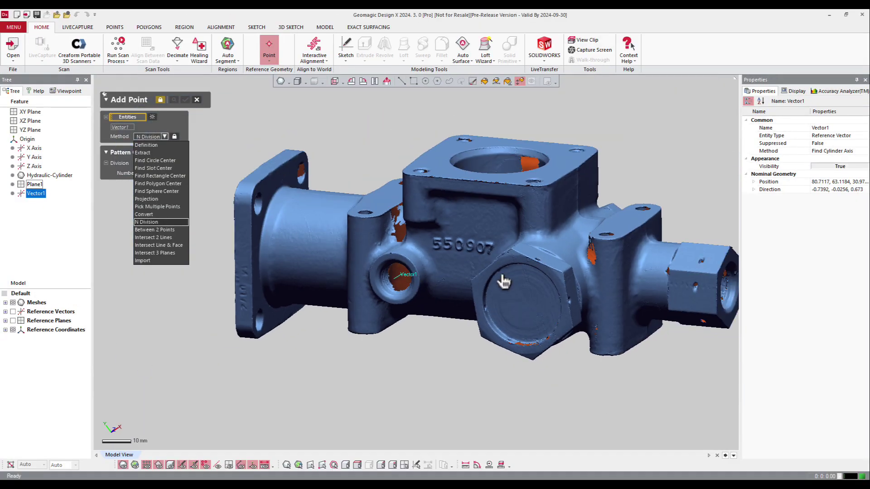
right_drag(420, 246, 423, 255)
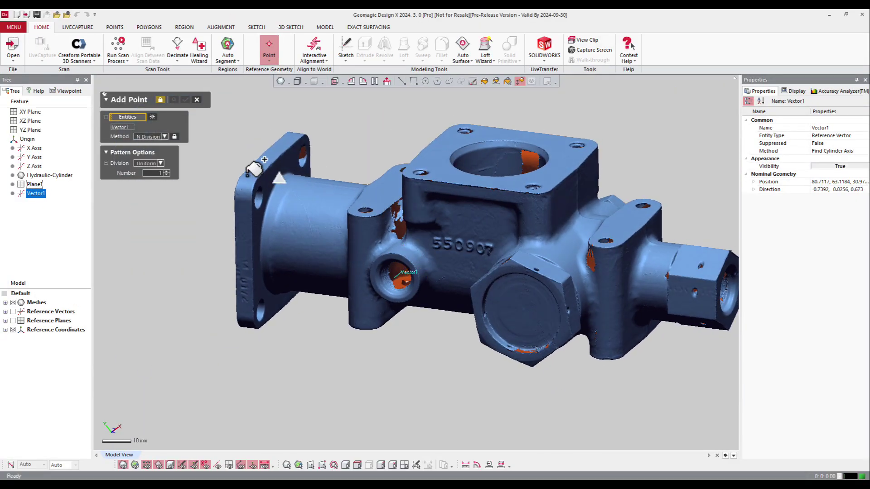
scroll(270, 176, up, 3)
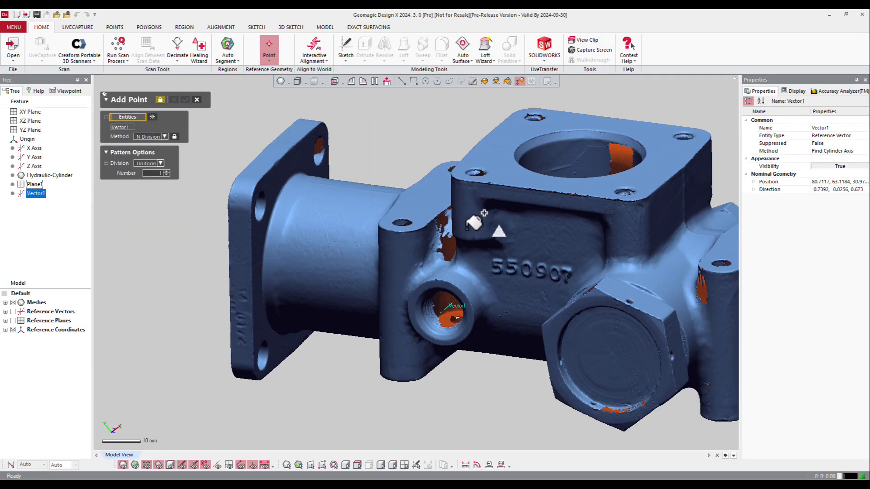
right_drag(474, 222, 387, 224)
scroll(387, 224, down, 4)
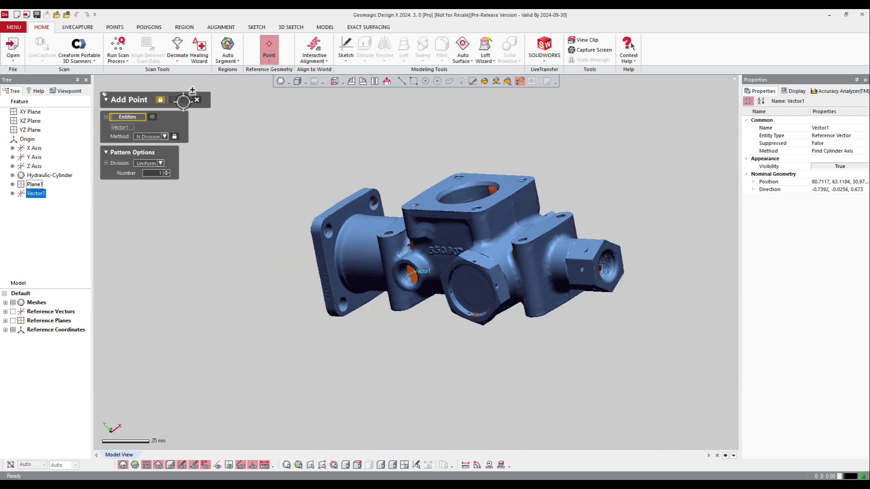
click(152, 117)
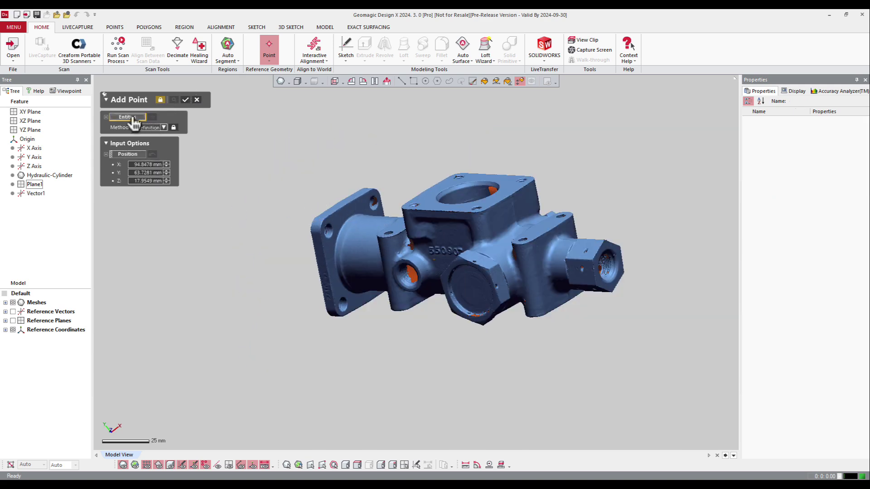
- Add a reference point with the Extract method from a painted patch of mesh faces on the recessed side wall near the 550907 marking
click(463, 229)
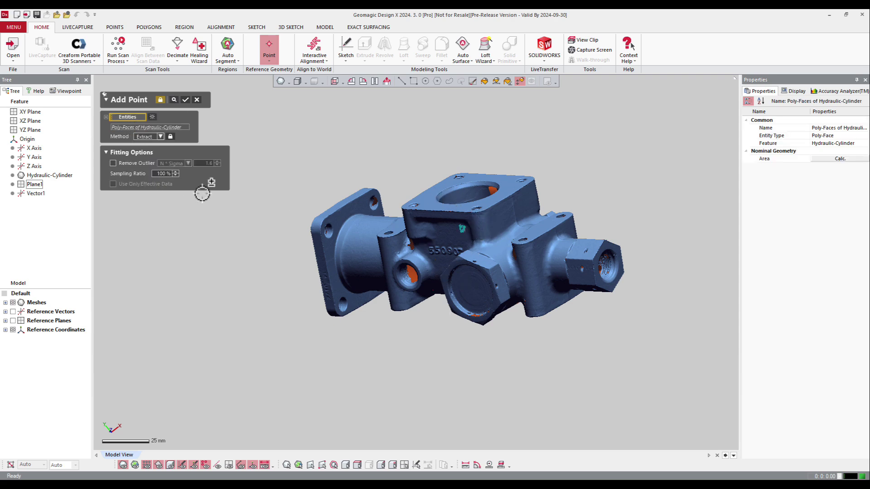
scroll(478, 253, up, 5)
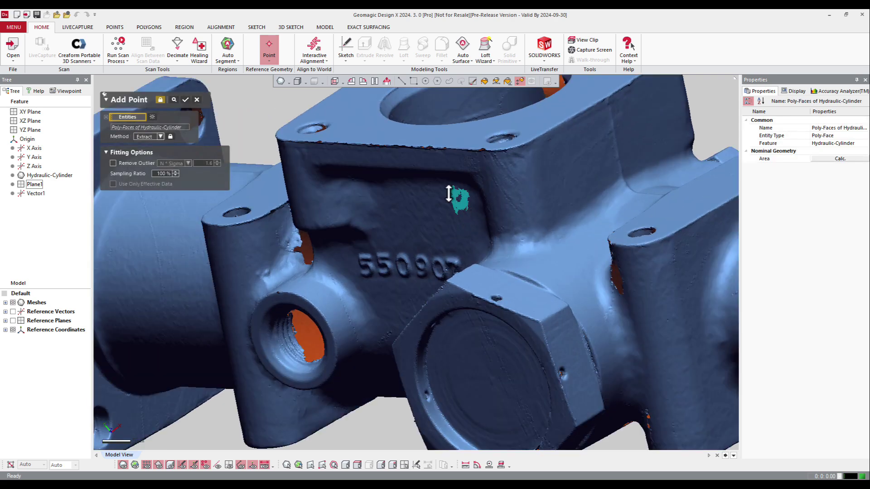
click(464, 204)
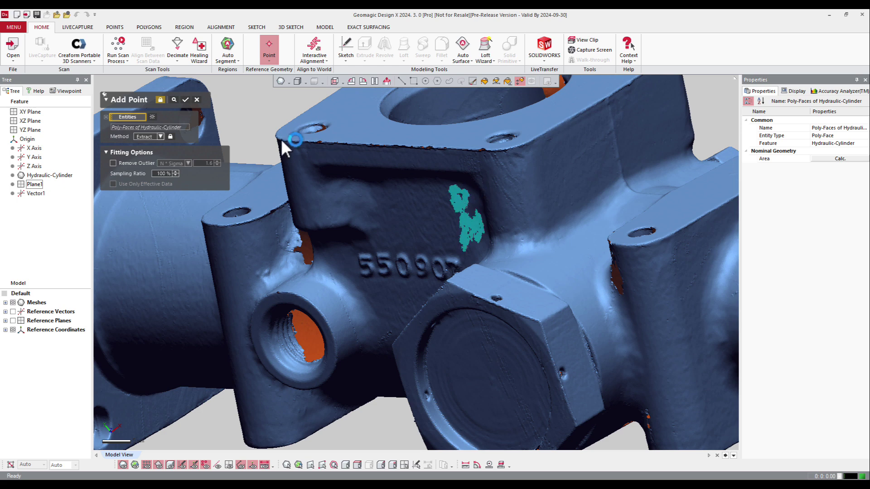
click(470, 80)
mouse_move(467, 205)
mouse_down()
mouse_move(463, 190)
mouse_move(457, 207)
mouse_up()
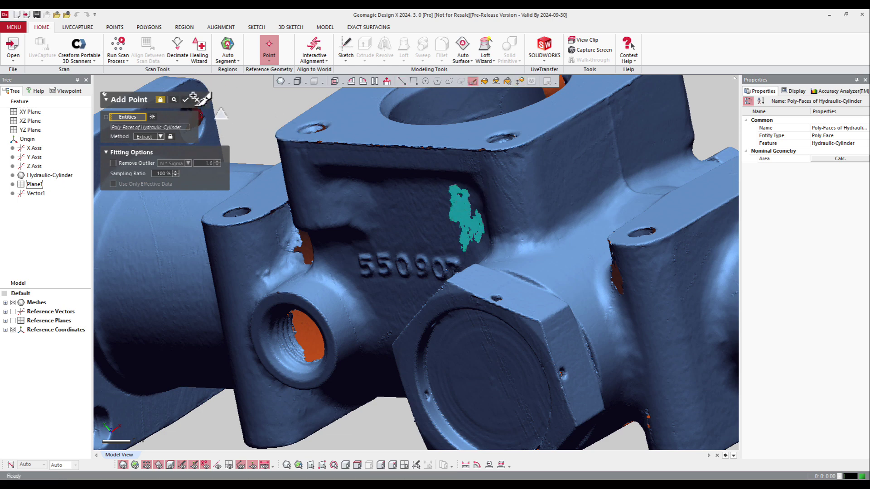
click(173, 100)
scroll(485, 213, up, 5)
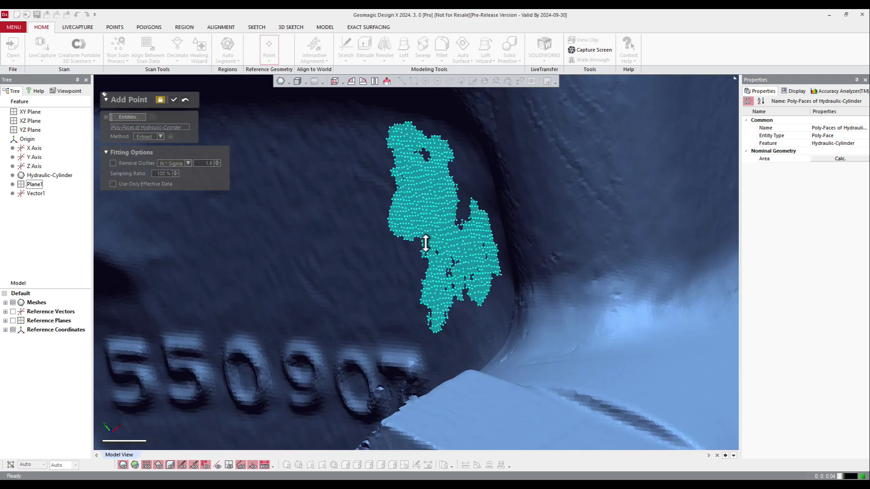
right_drag(434, 229, 675, 197)
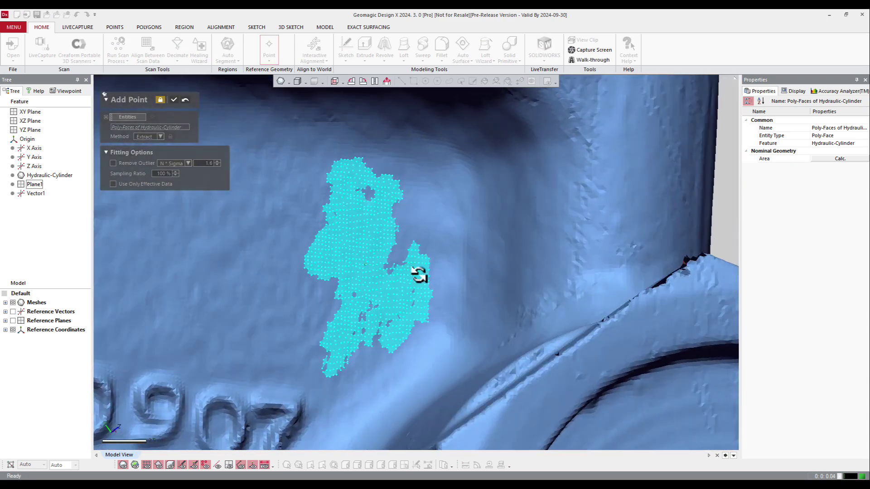
right_drag(426, 289, 465, 291)
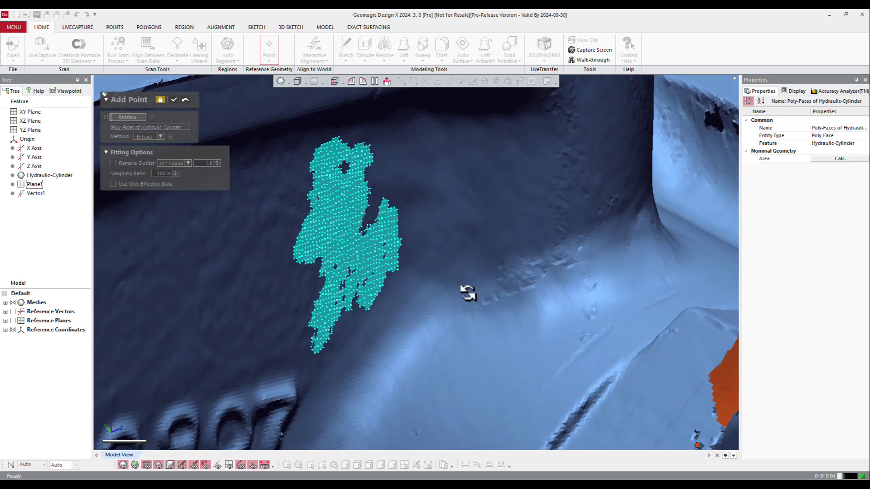
click(174, 102)
shift+right_drag(417, 233, 455, 210)
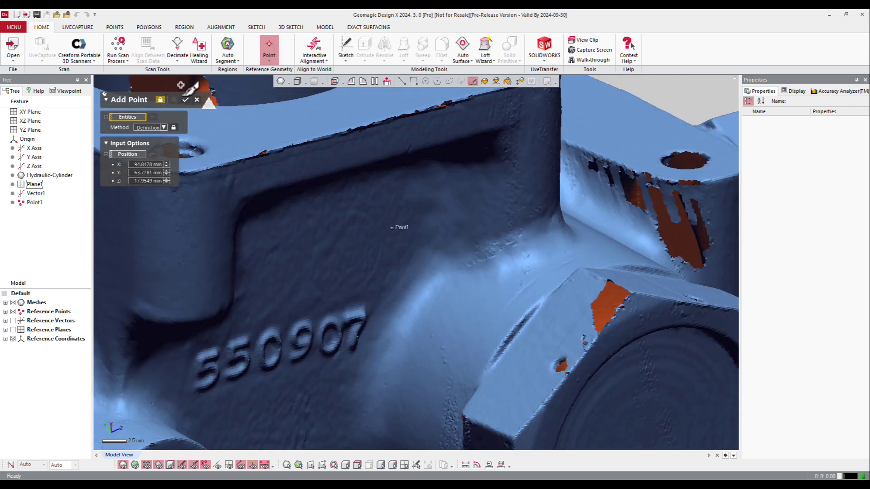
click(197, 101)
- Start adding a reference polyline, review its available construction methods, and cancel the command
click(269, 55)
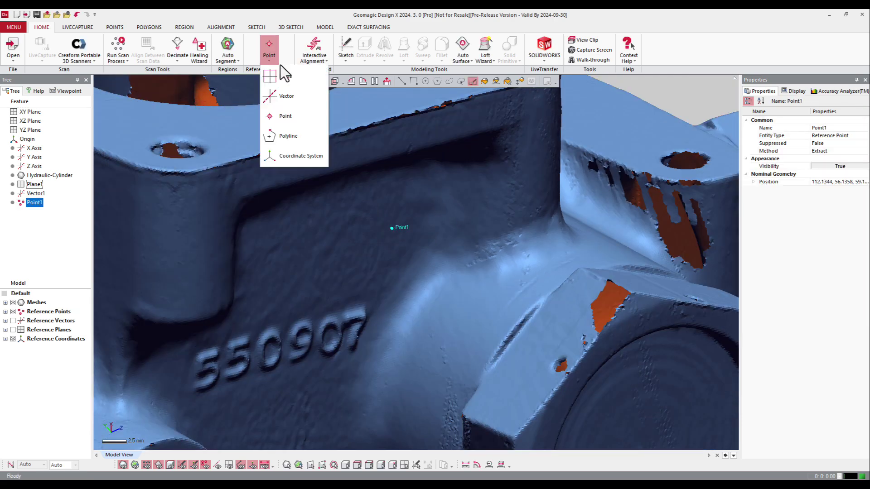
click(299, 137)
scroll(453, 184, down, 5)
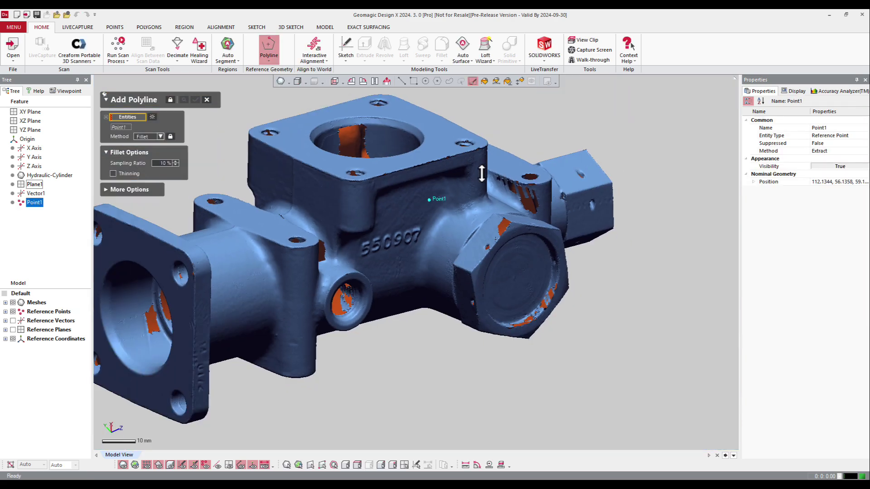
scroll(513, 140, down, 4)
right_drag(394, 213, 284, 154)
right_drag(632, 186, 630, 218)
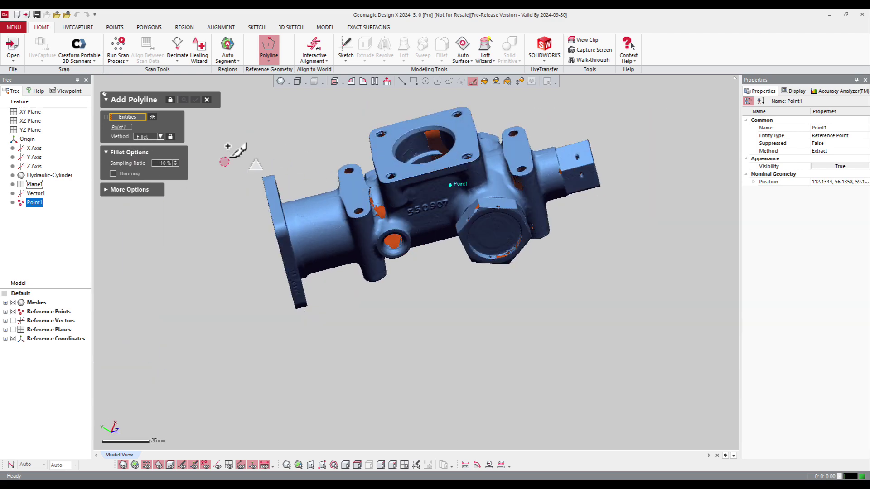
click(161, 137)
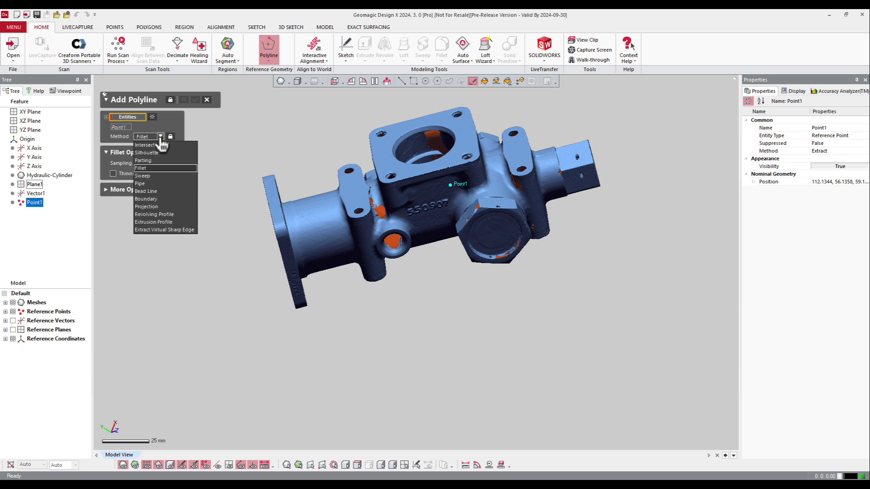
key(Escape)
key(Escape)
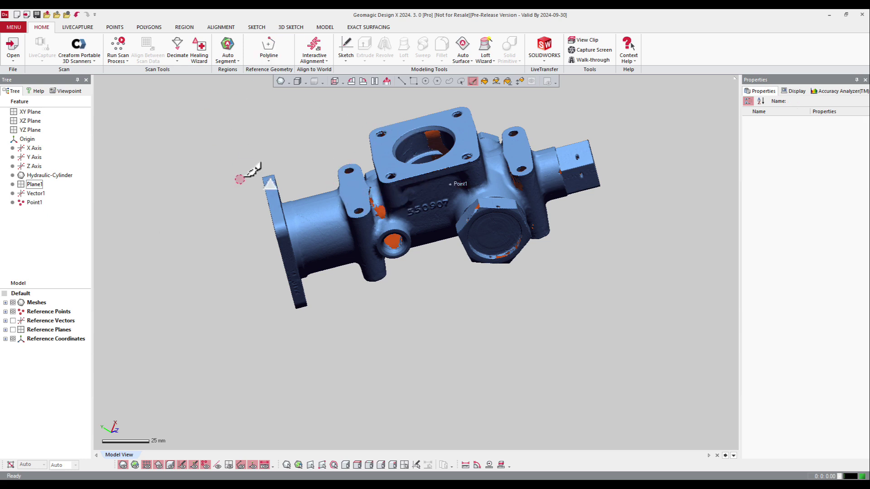
- Show only Vector1 among the reference vectors and only Plane1 among the reference planes, keeping the default axes and planes hidden
click(5, 321)
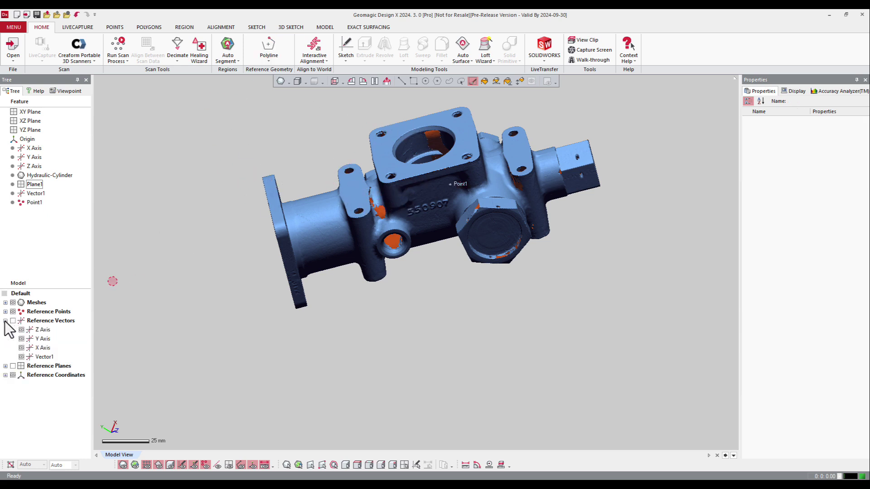
click(17, 328)
click(13, 322)
right_drag(327, 284, 236, 300)
right_drag(175, 330, 264, 307)
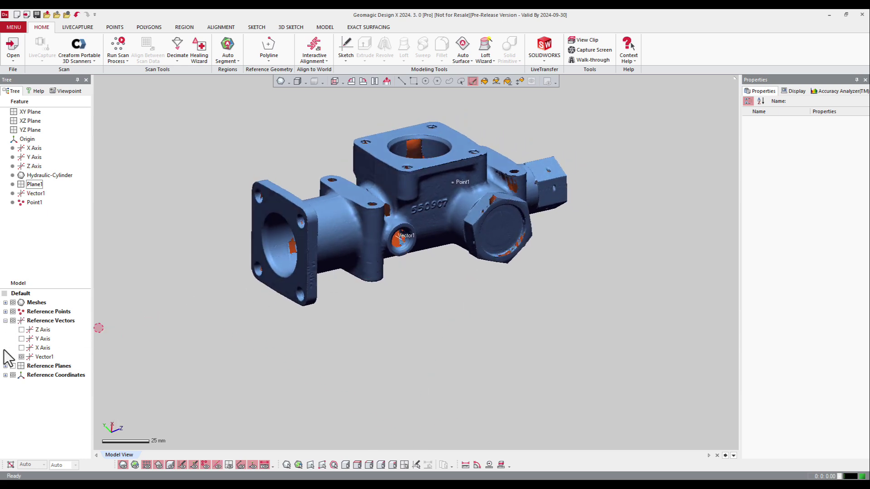
click(5, 321)
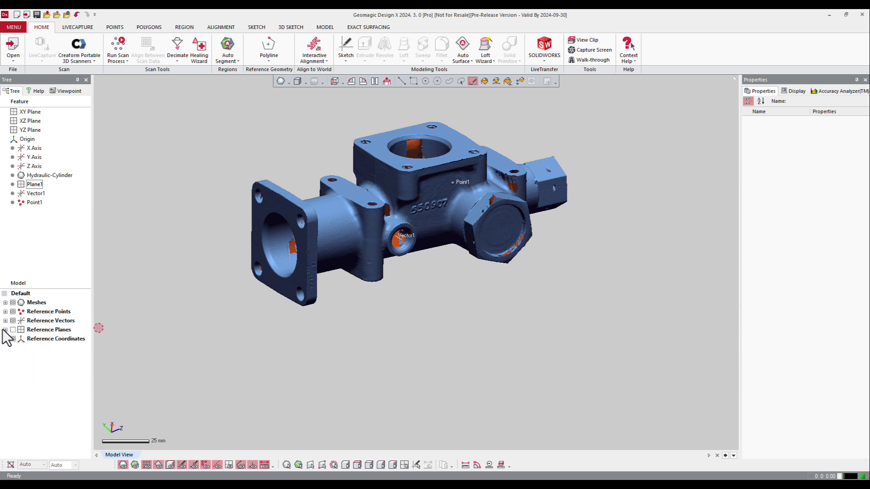
click(5, 330)
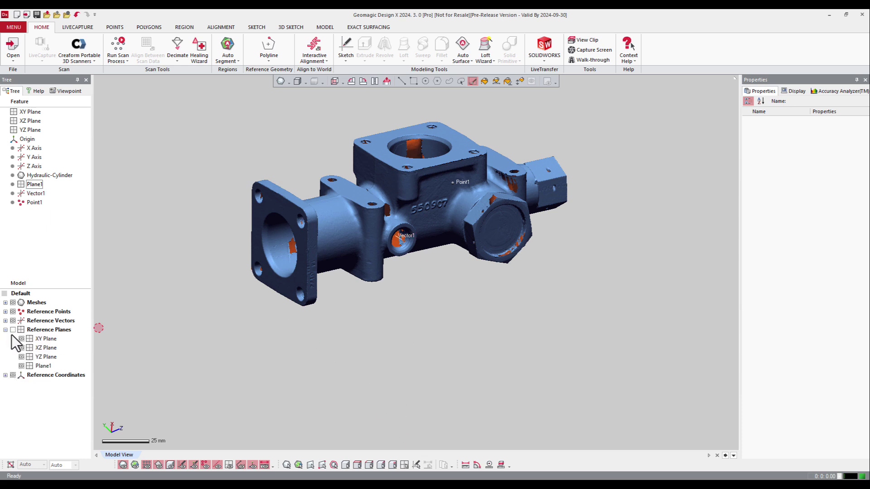
click(21, 365)
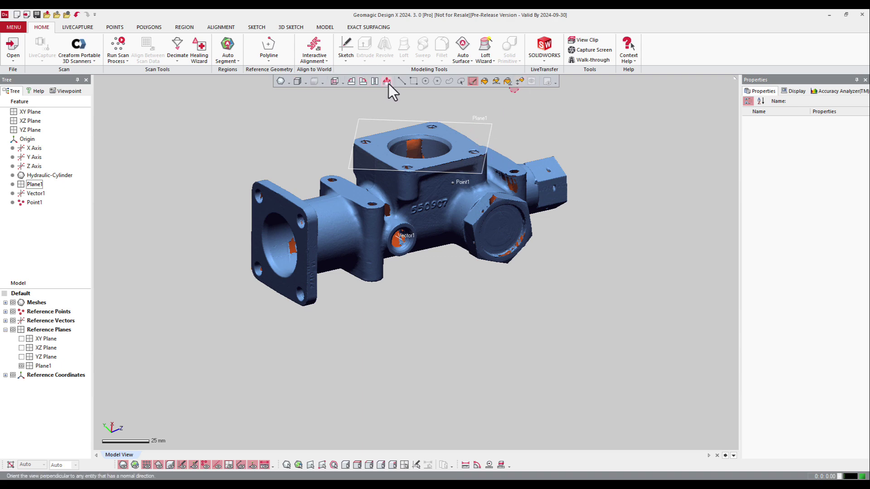
- Create a reference plane offset about -38 mm from Plane1, passing through the middle of the cylinder body
click(401, 82)
scroll(446, 135, up, 3)
right_drag(439, 233, 364, 202)
drag(538, 136, 549, 282)
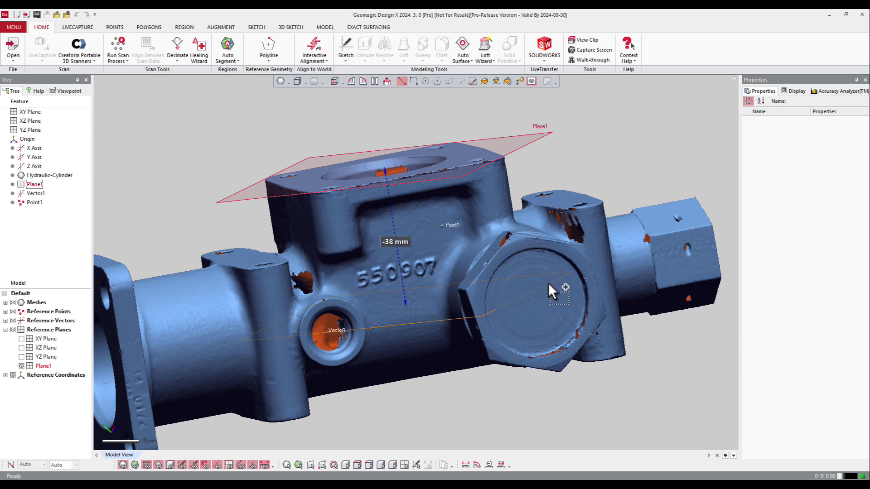
ctrl+drag(548, 283, 548, 284)
scroll(433, 230, down, 4)
right_drag(458, 275, 410, 290)
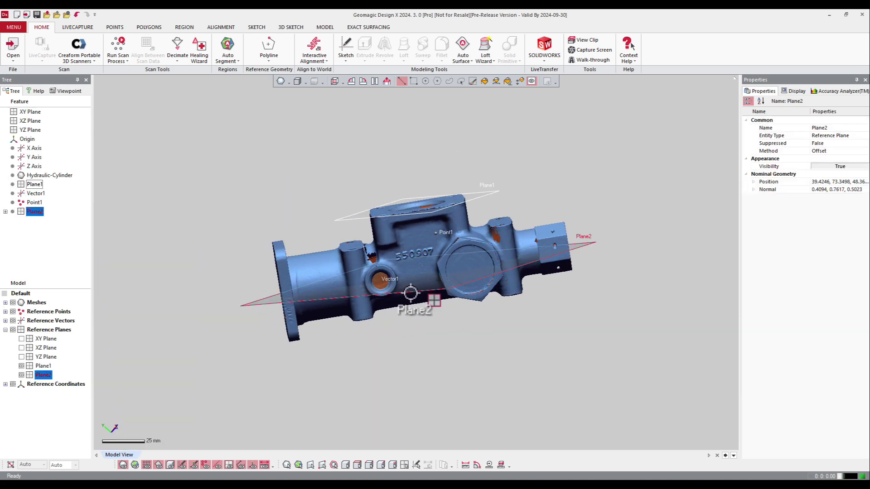
- Add a reference polyline with the Intersection method from Plane2 and the Hydraulic-Cylinder mesh
click(272, 46)
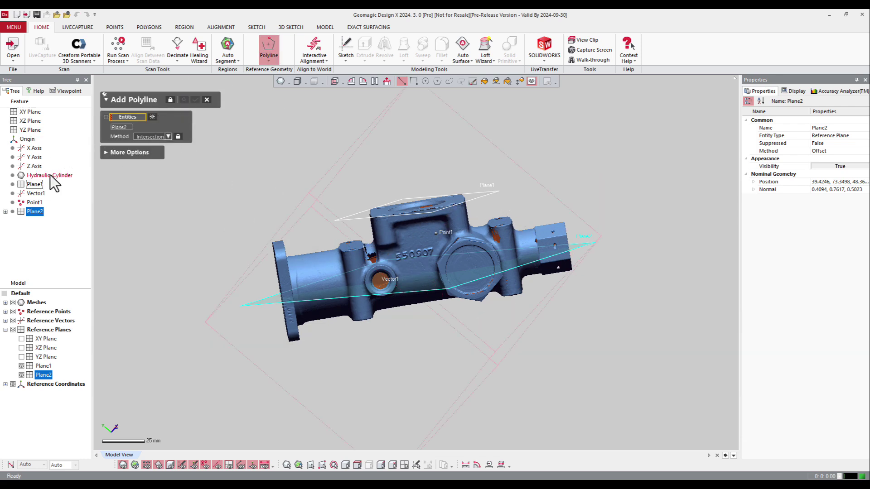
click(50, 175)
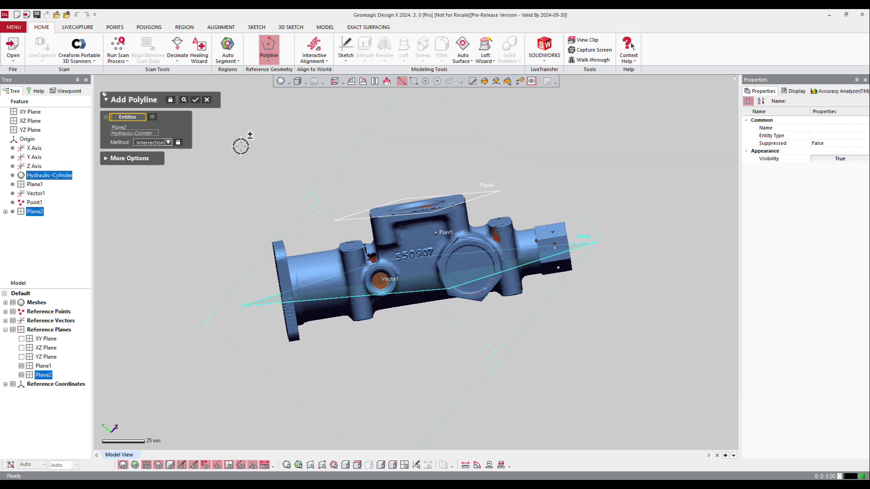
click(195, 99)
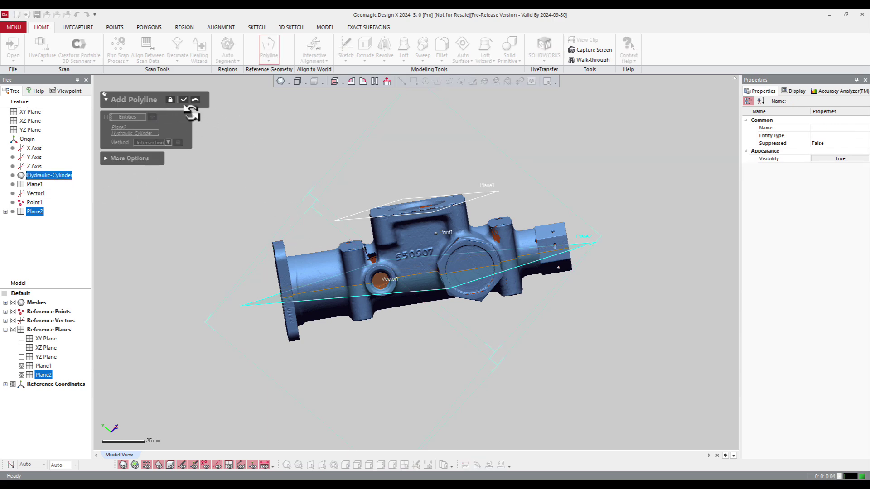
right_drag(389, 195, 485, 230)
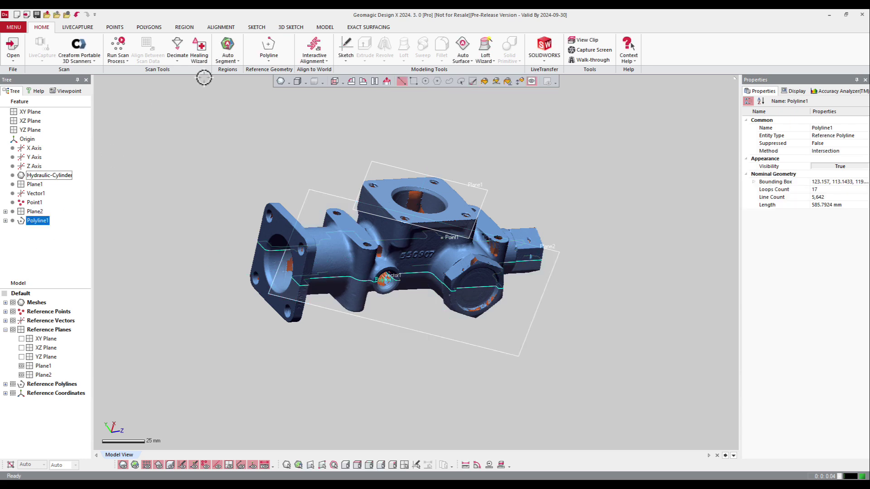
- Start adding a reference coordinate system and review its available construction methods
click(264, 62)
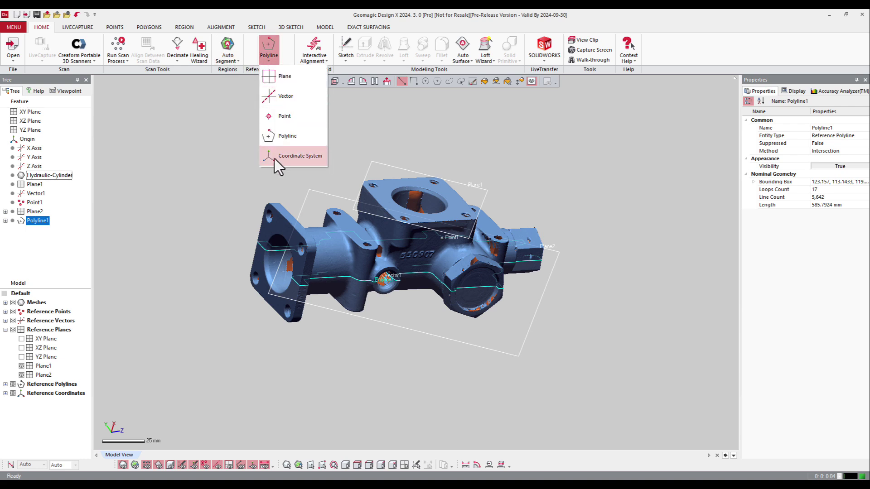
click(292, 158)
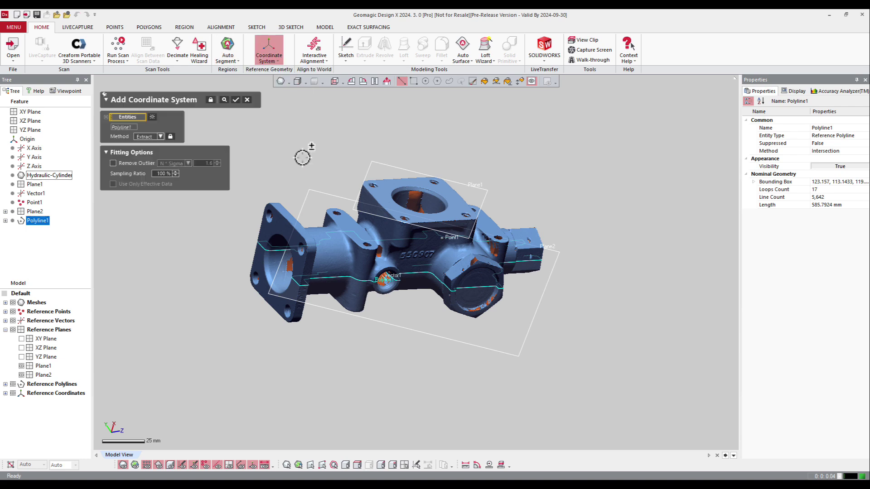
click(160, 137)
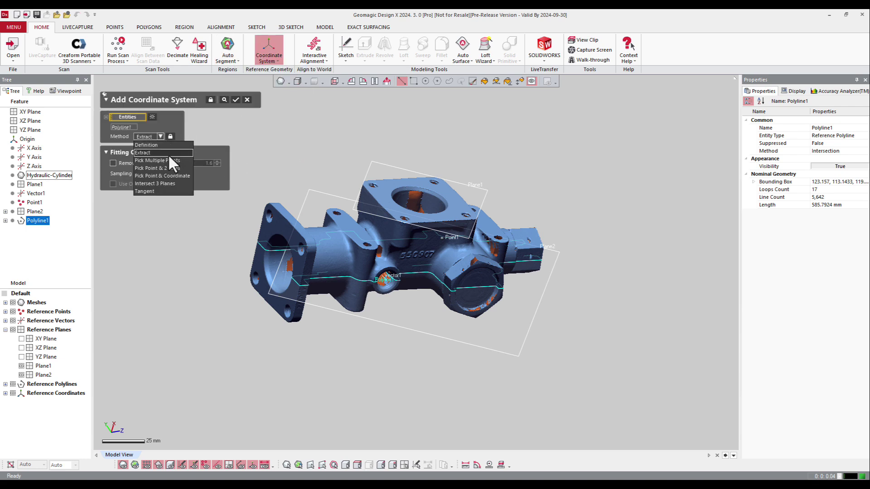